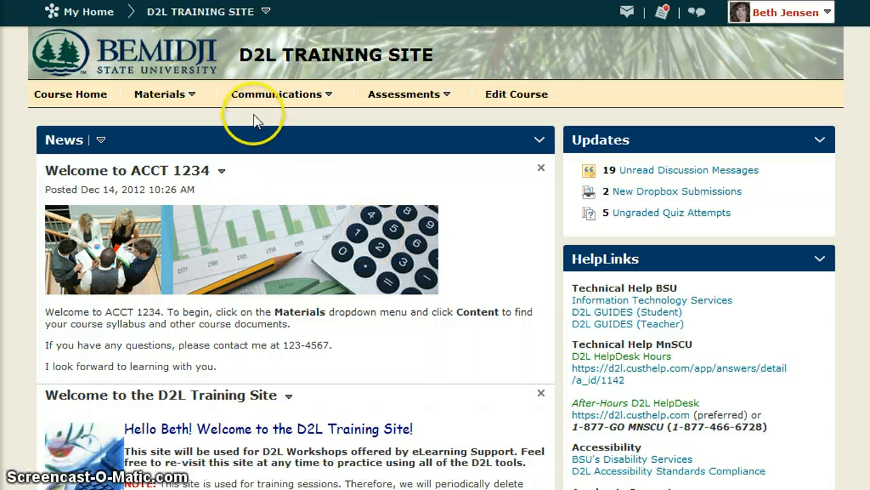
Step: Open the course's Discussions list and look over the existing forums and topics
click(300, 96)
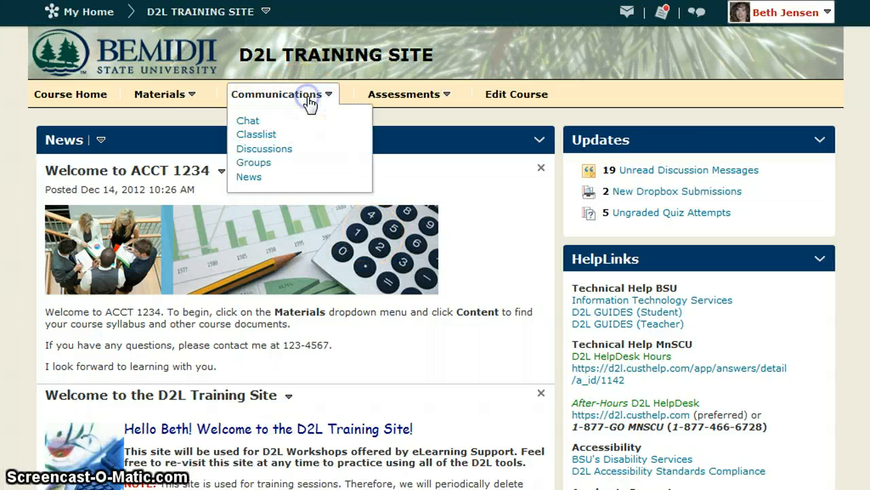
click(283, 154)
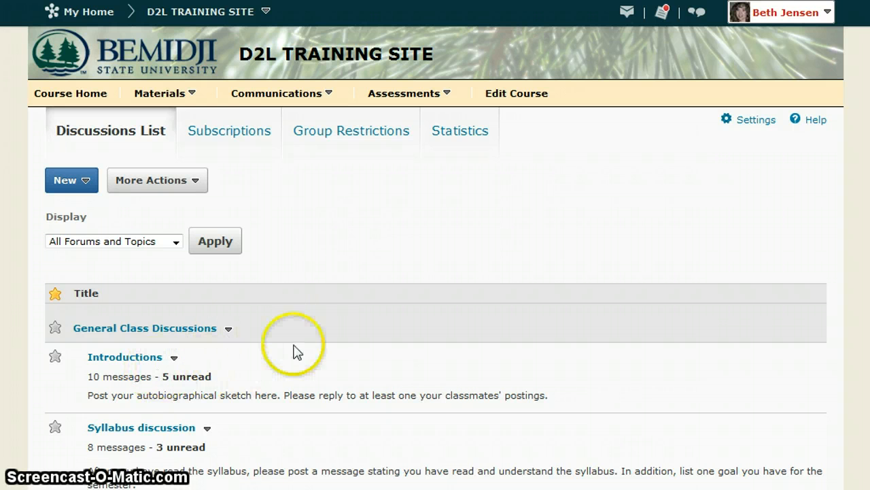
scroll(300, 327, down, 3)
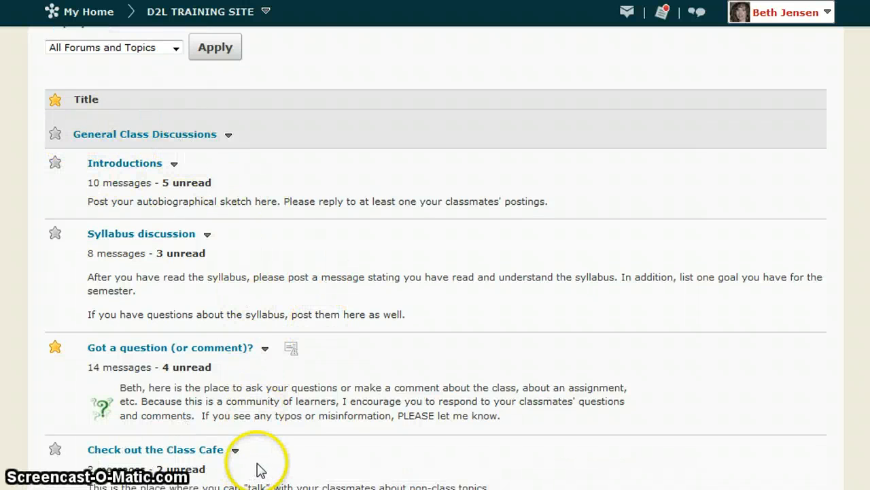
scroll(499, 236, up, 3)
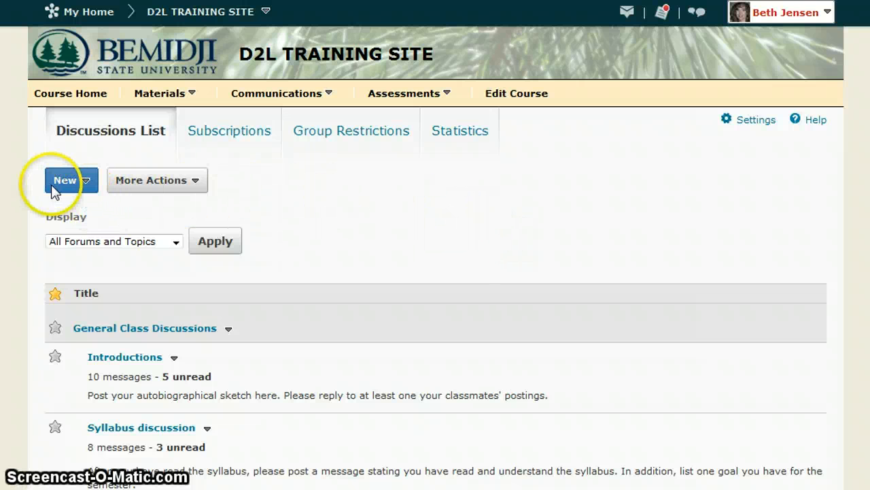
Step: Start a new discussion forum titled "Week 2 Discussions"
click(87, 183)
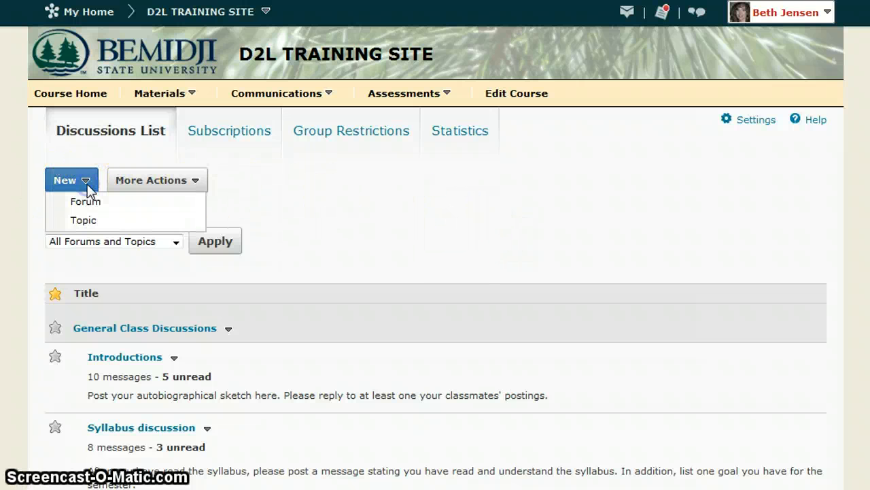
click(116, 204)
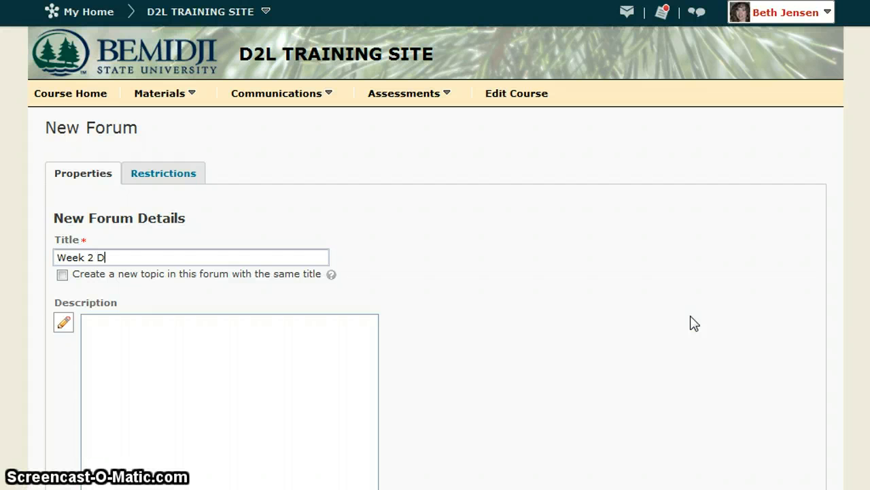
text(Week 2 Discussions)
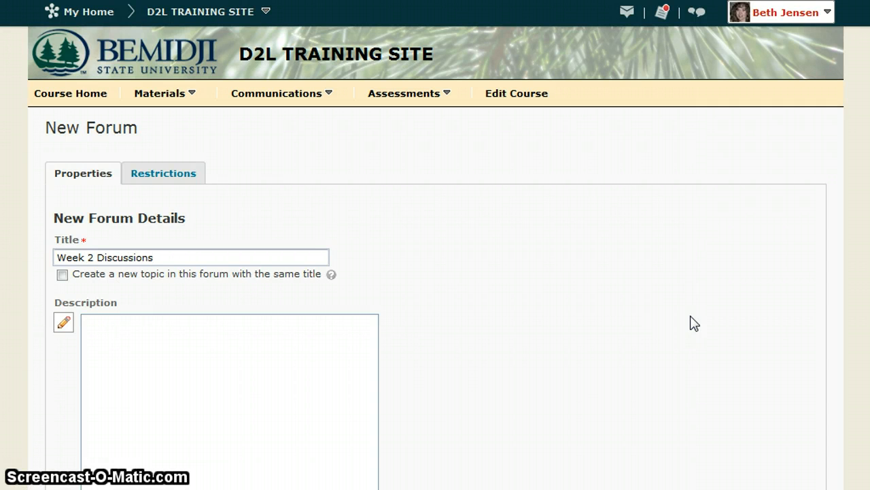
click(683, 318)
Step: Enter the forum description "Please participate in each of the following topics."
click(200, 393)
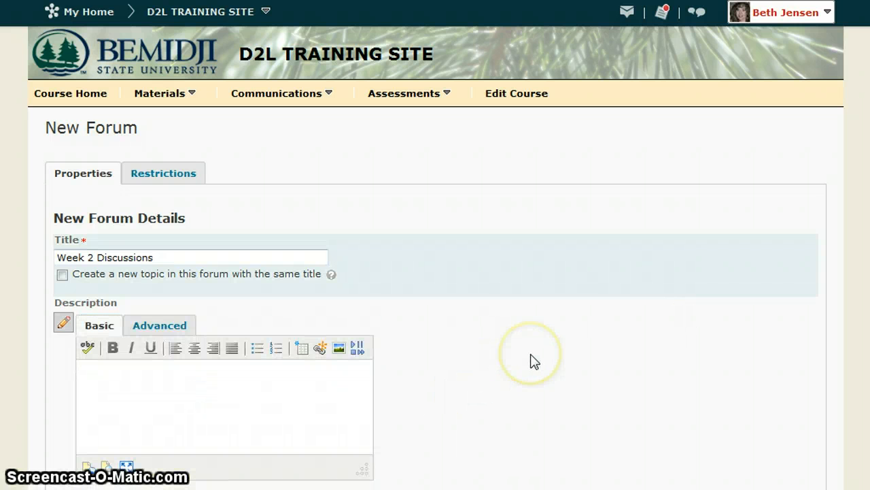
scroll(534, 360, down, 3)
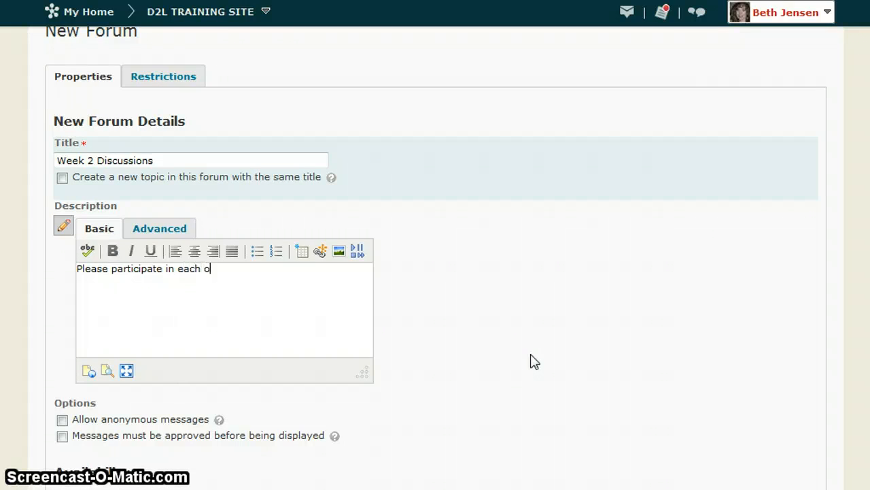
text(f the following topics.)
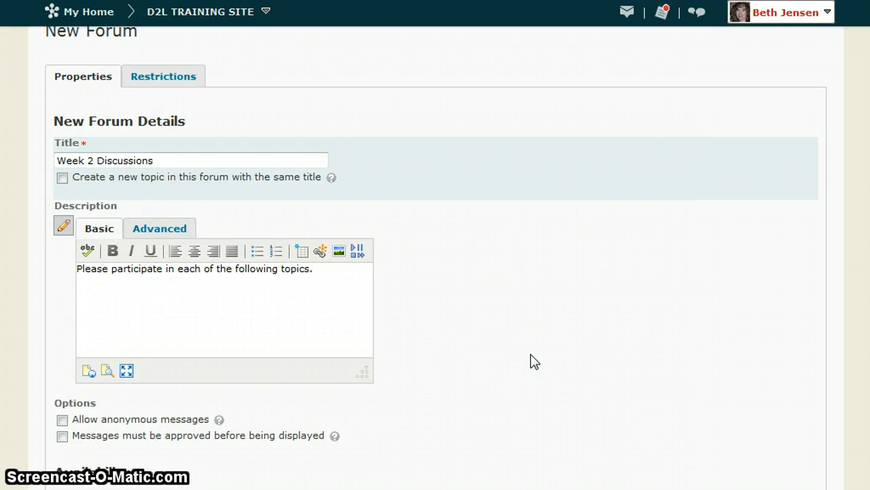
click(531, 355)
Step: Unlock the forum for a specific date range ending 3/22/2013 at 10:26 AM, and save it to add a topic
scroll(521, 344, down, 3)
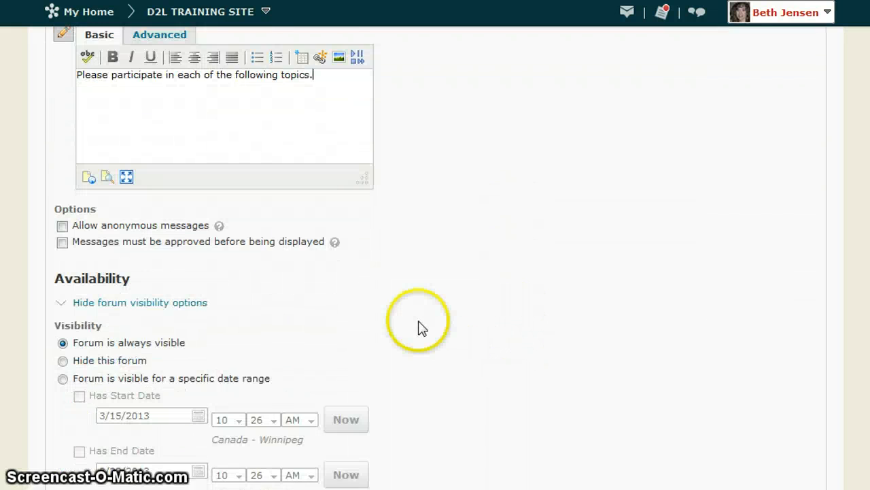
scroll(419, 326, down, 2)
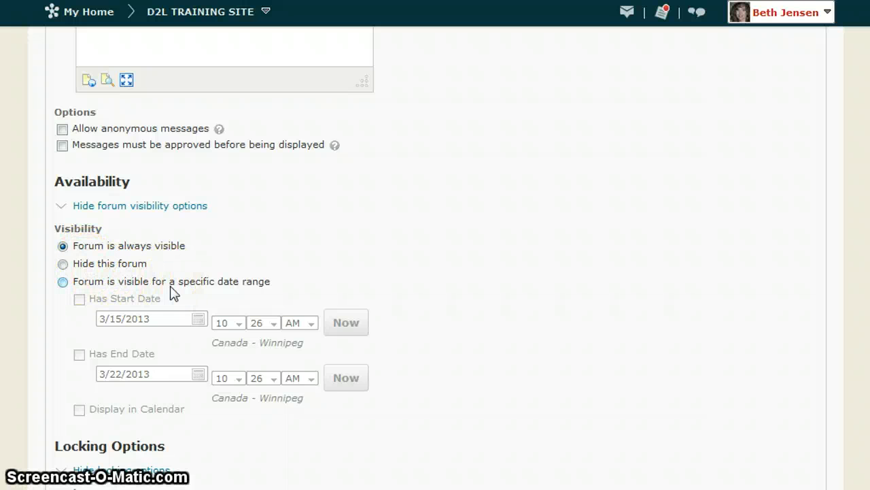
scroll(172, 292, down, 3)
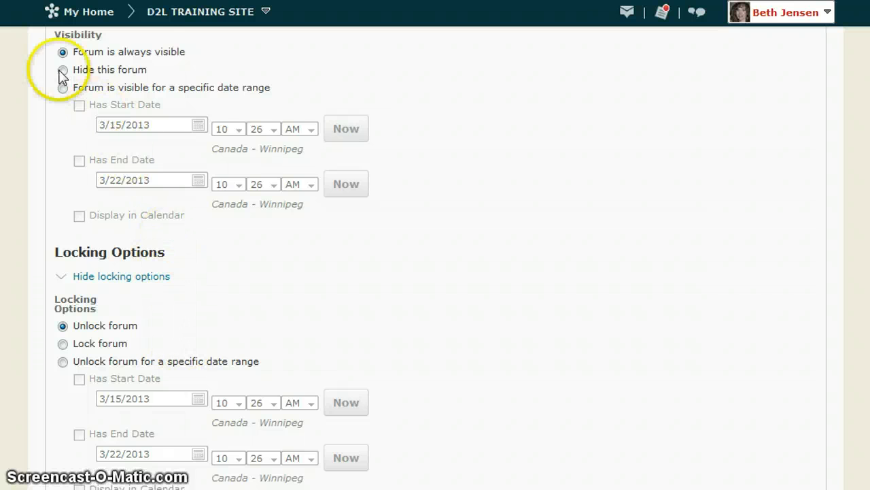
click(63, 362)
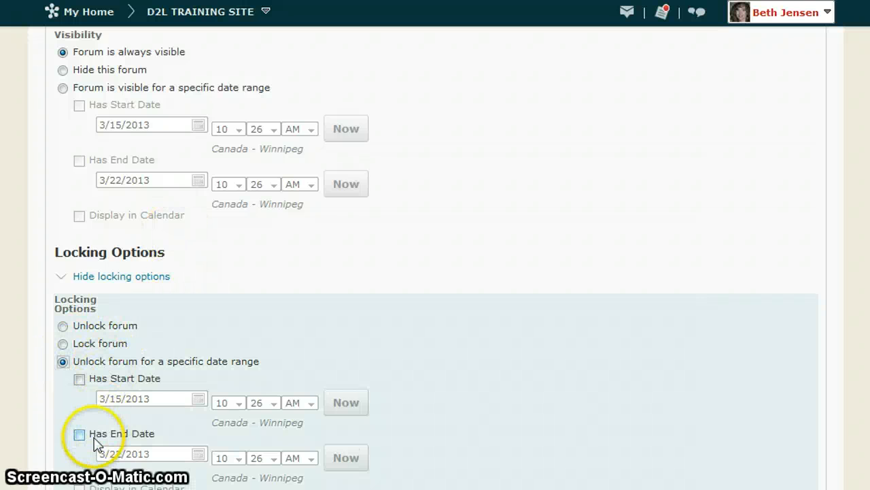
click(80, 434)
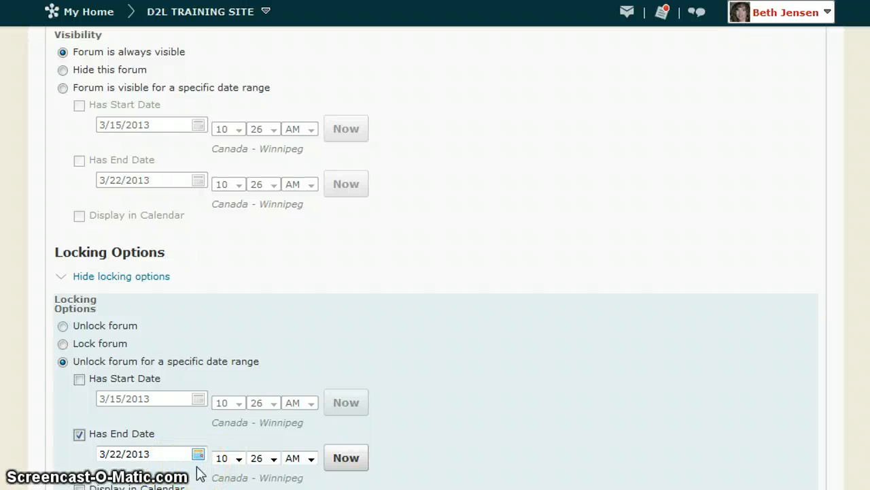
scroll(199, 474, down, 2)
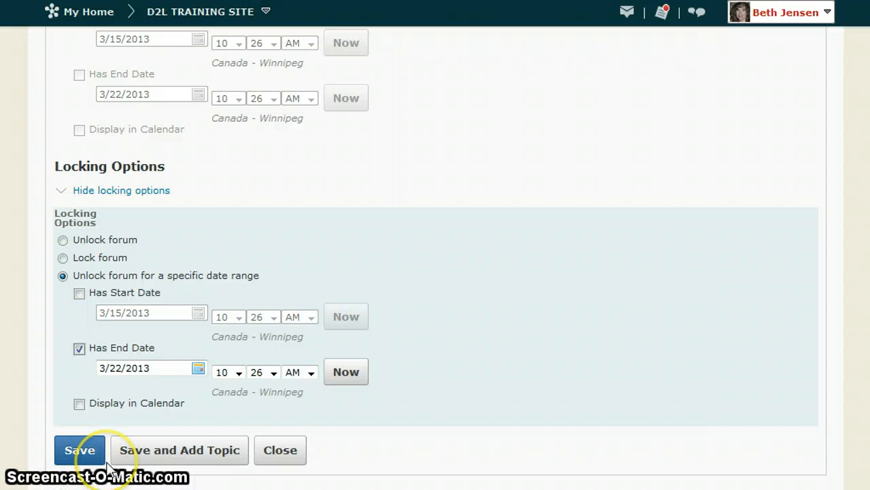
click(158, 451)
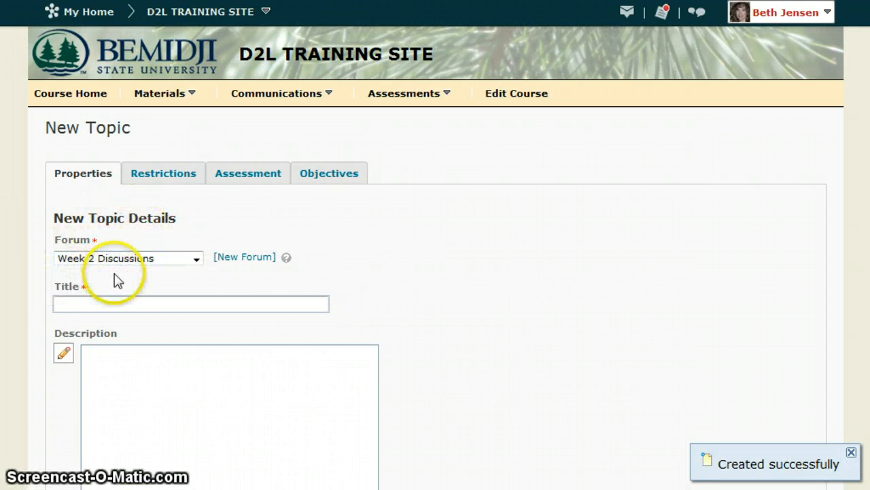
Step: Title the new topic "Question 1" with the description "Which character(s) did you identify with most and why?"
click(106, 299)
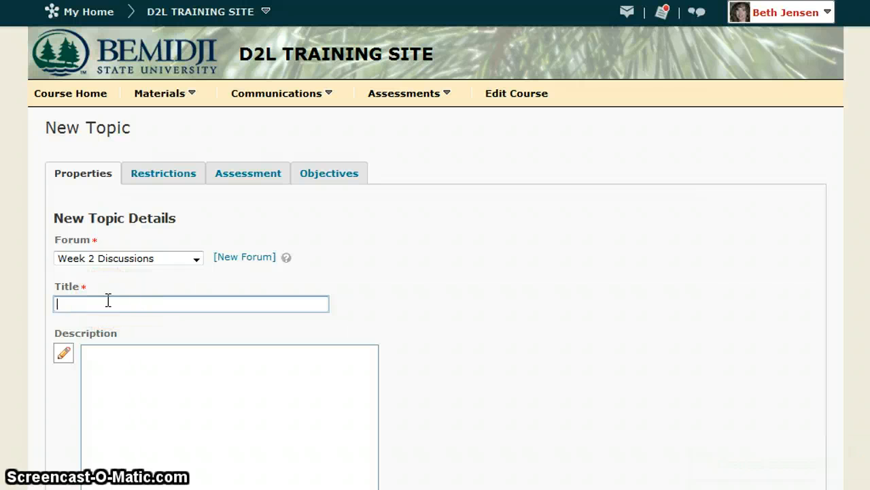
text(Question 1)
click(166, 413)
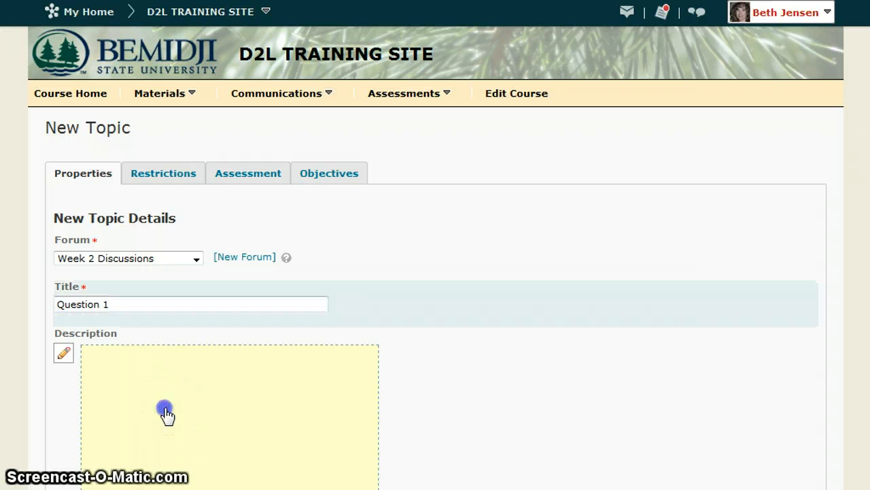
click(628, 388)
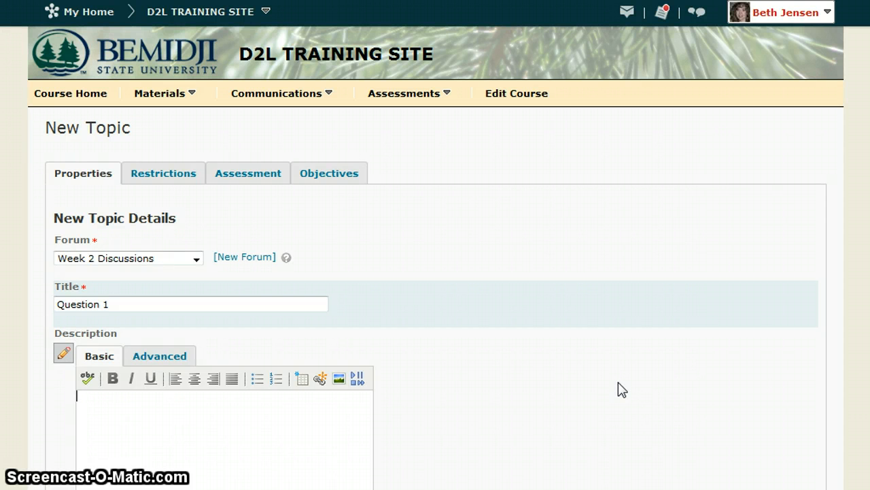
click(77, 395)
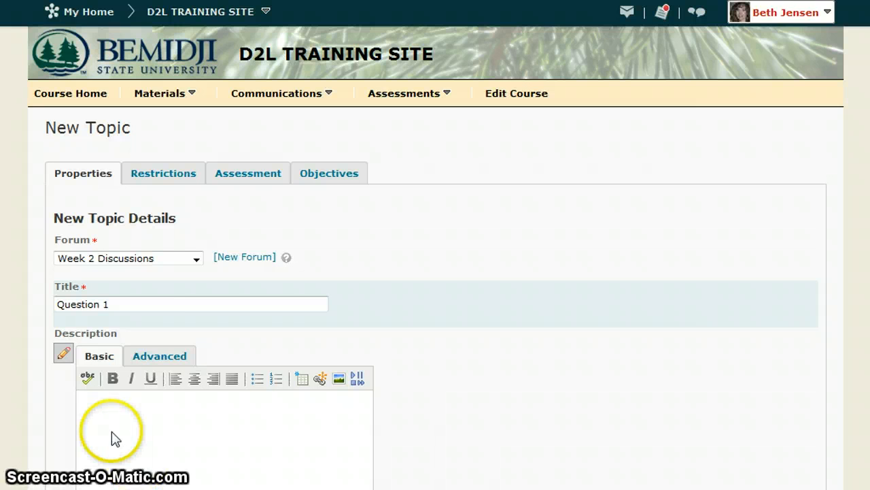
text(Which character(s) did you identify with most and why?)
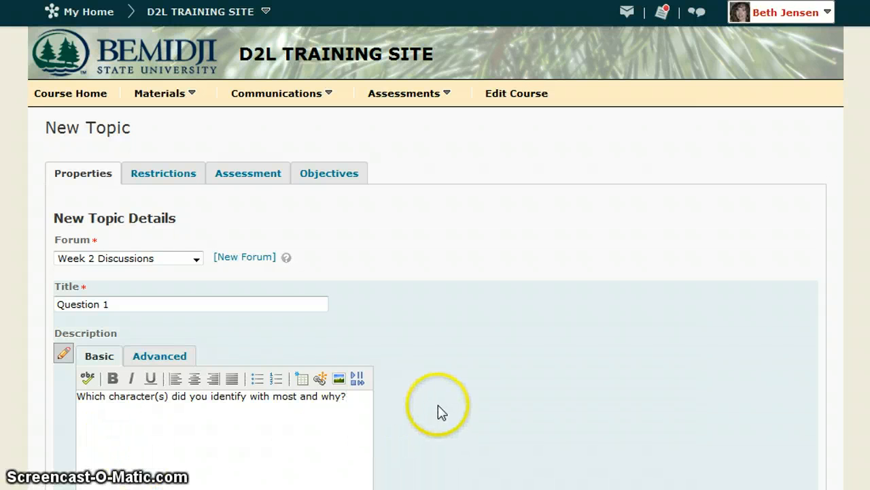
scroll(432, 400, down, 3)
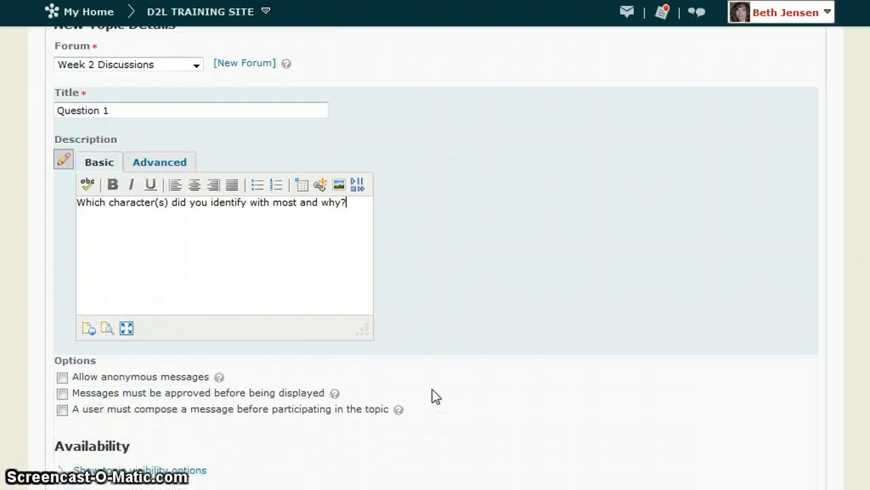
scroll(435, 396, down, 2)
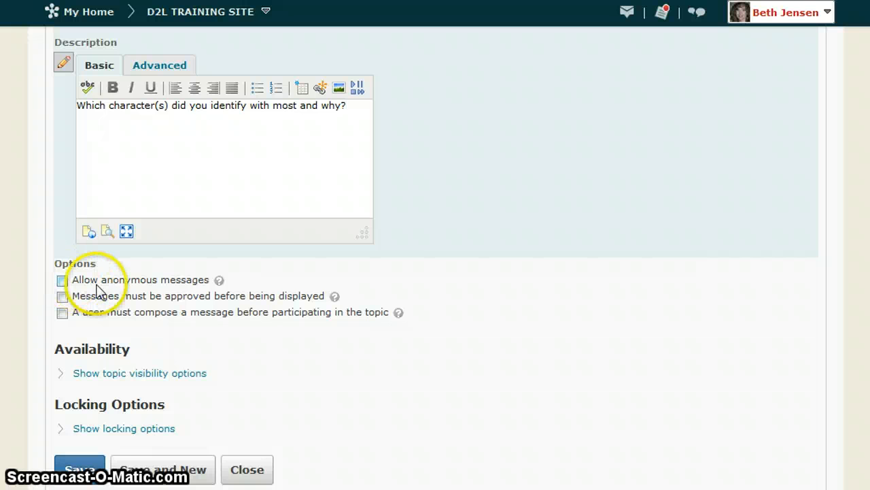
click(62, 281)
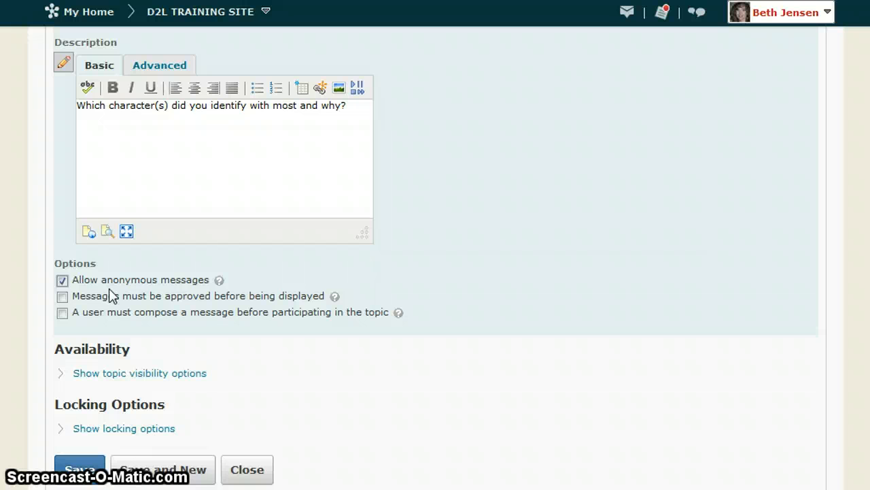
click(62, 280)
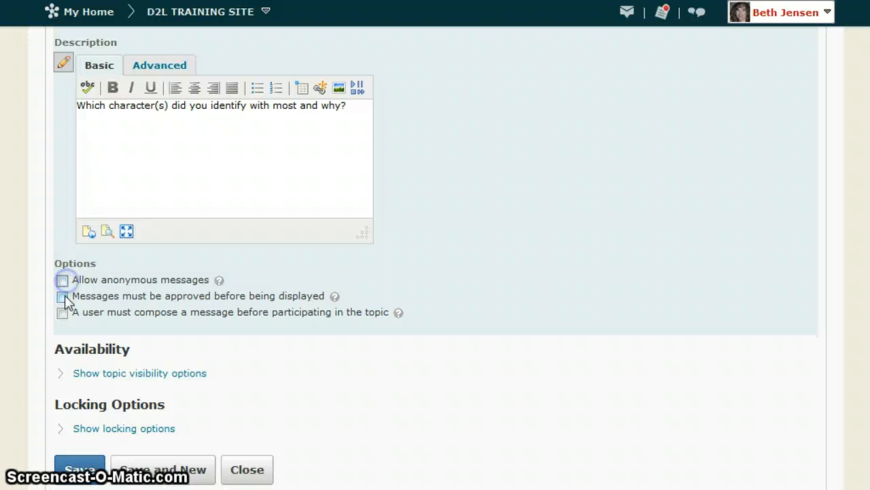
click(63, 297)
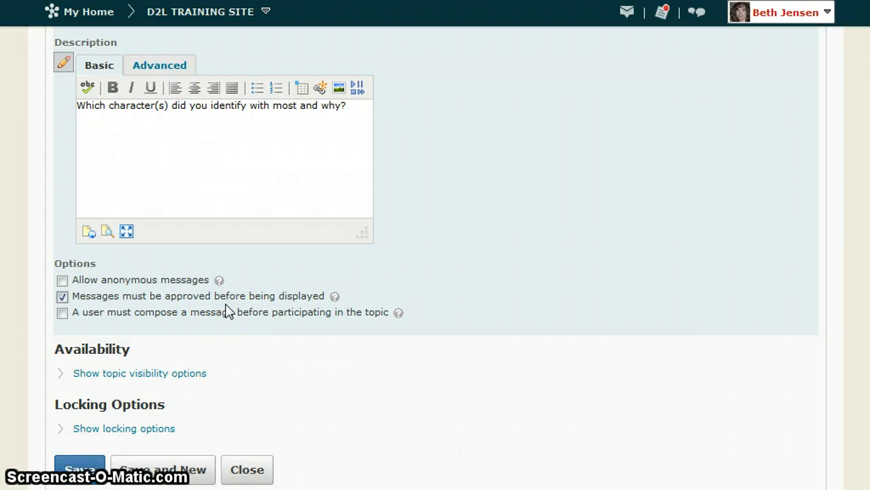
click(62, 296)
Step: Require users to compose a message before participating in the topic, and expand the topic's visibility and locking options
click(61, 313)
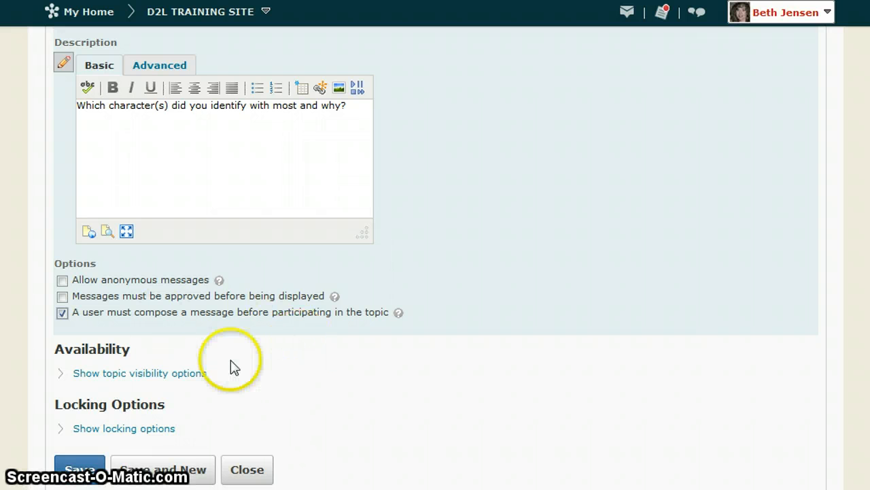
click(179, 374)
scroll(224, 379, down, 3)
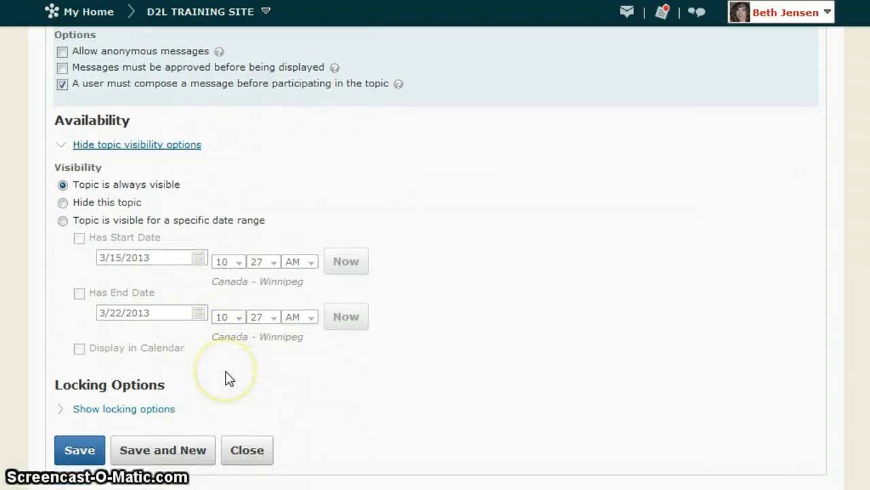
click(167, 410)
scroll(285, 406, down, 3)
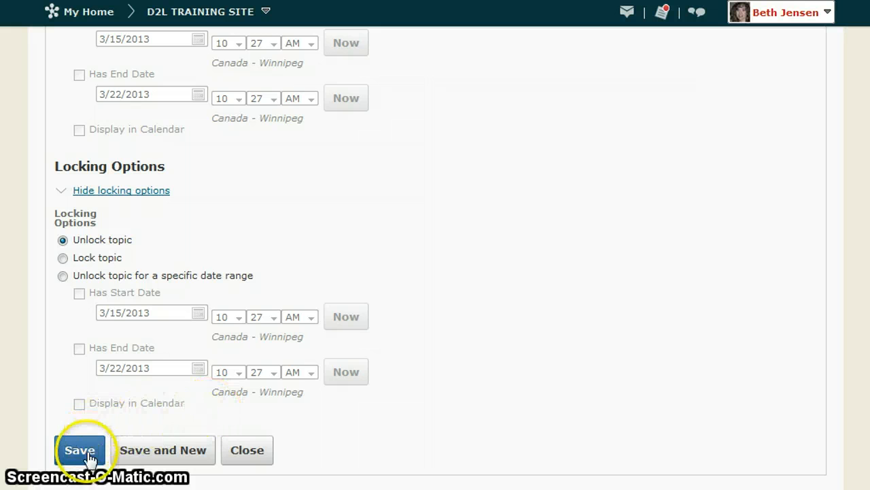
Step: Save the topic and add another titled "Question 2" with the description "What other books that you have read could this one be compared to?"
click(165, 454)
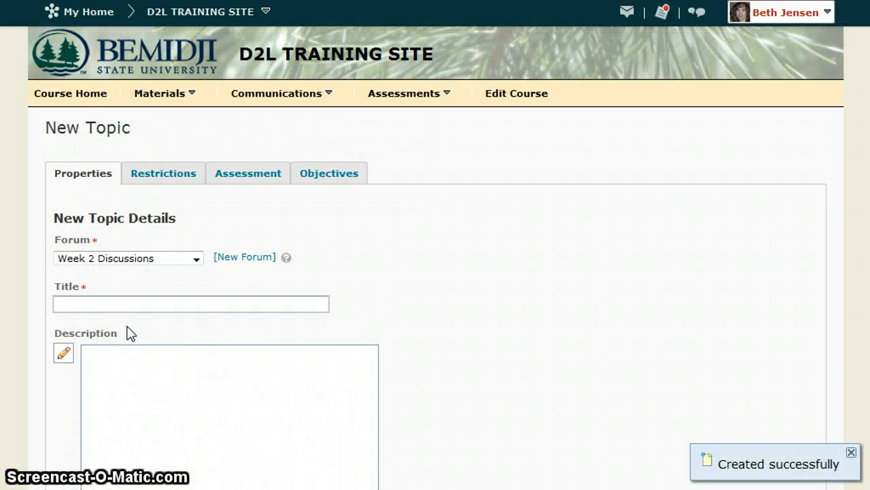
text(Question 2)
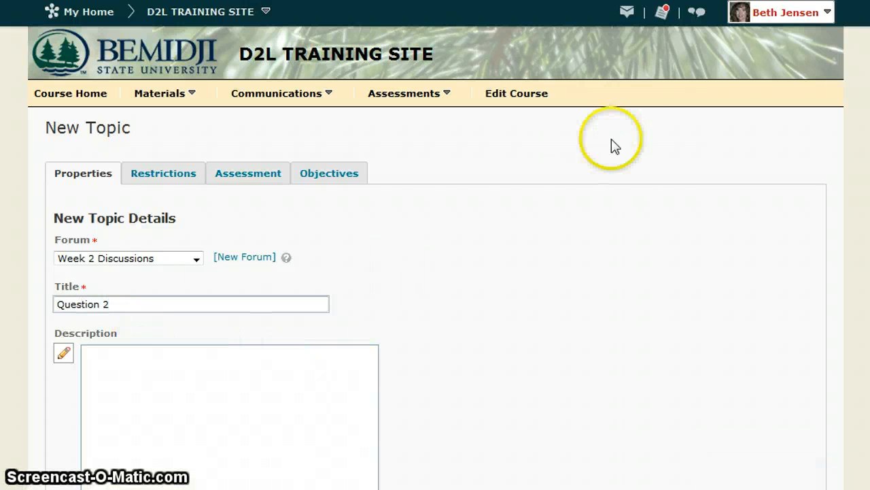
click(152, 414)
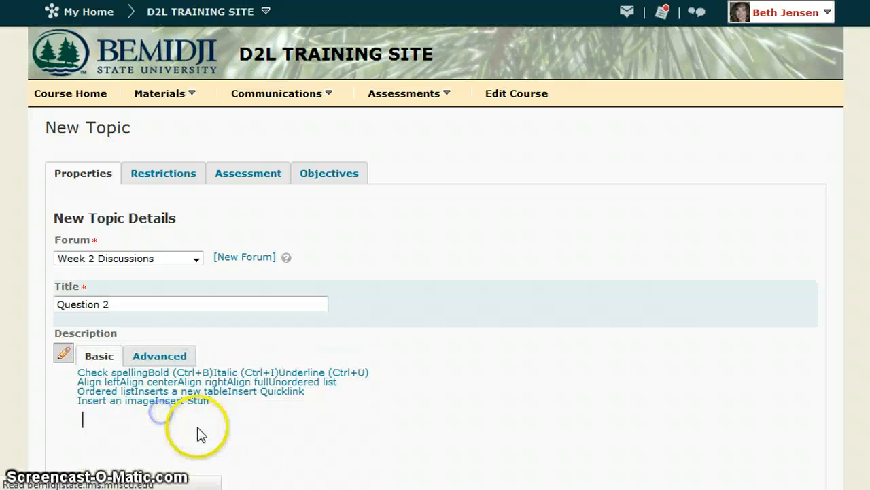
text(What other books that you have read could this one be compared to?)
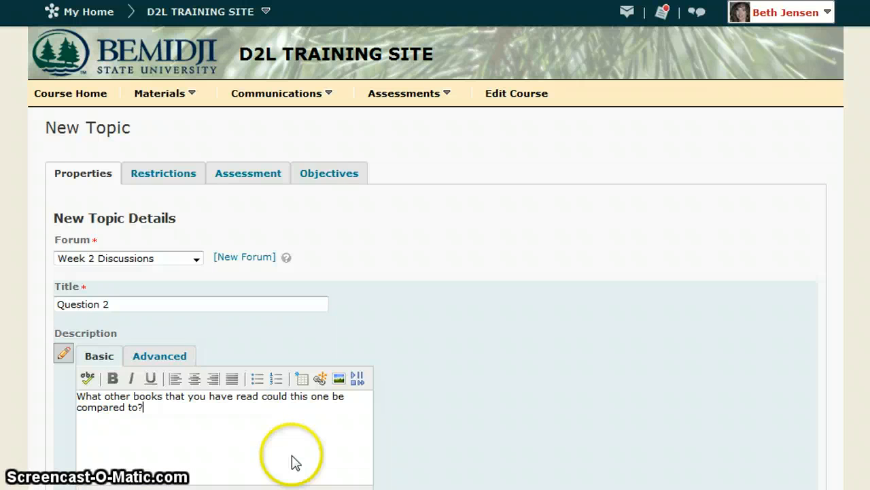
scroll(522, 385, down, 6)
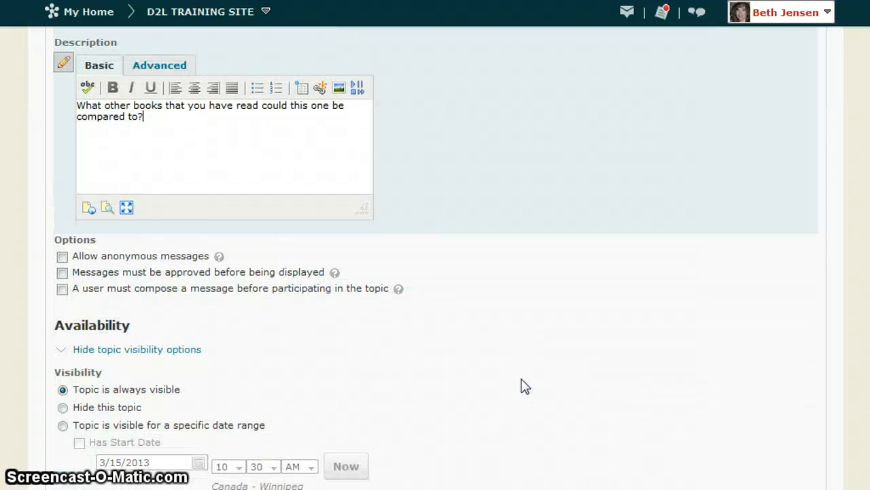
scroll(525, 386, down, 1)
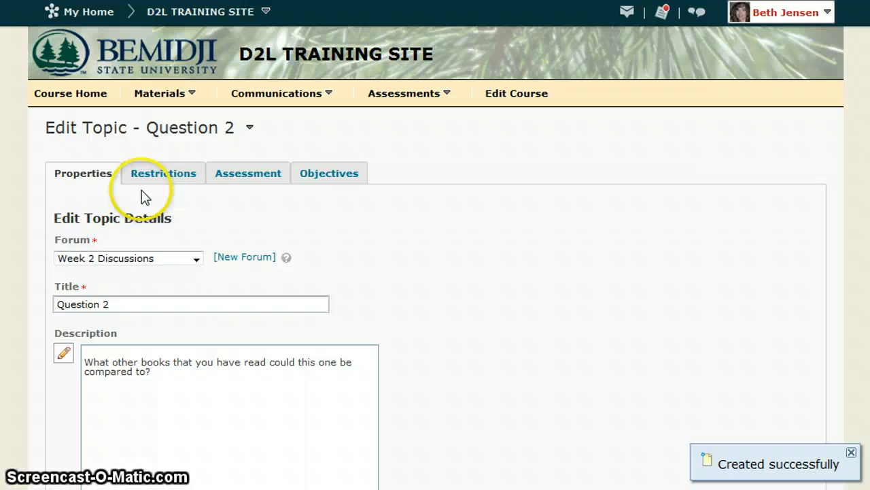
Step: Check the release conditions and group restrictions of the Question 2 topic, and close the topic editor
click(163, 177)
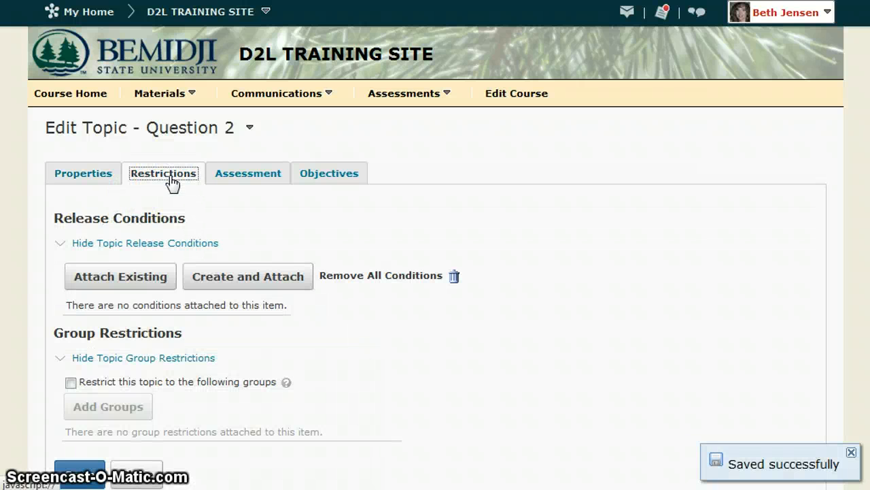
scroll(411, 345, down, 1)
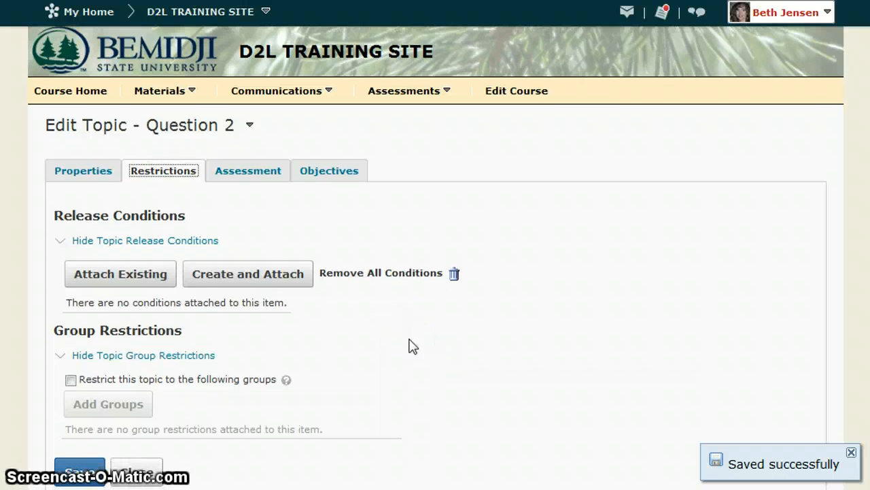
click(141, 451)
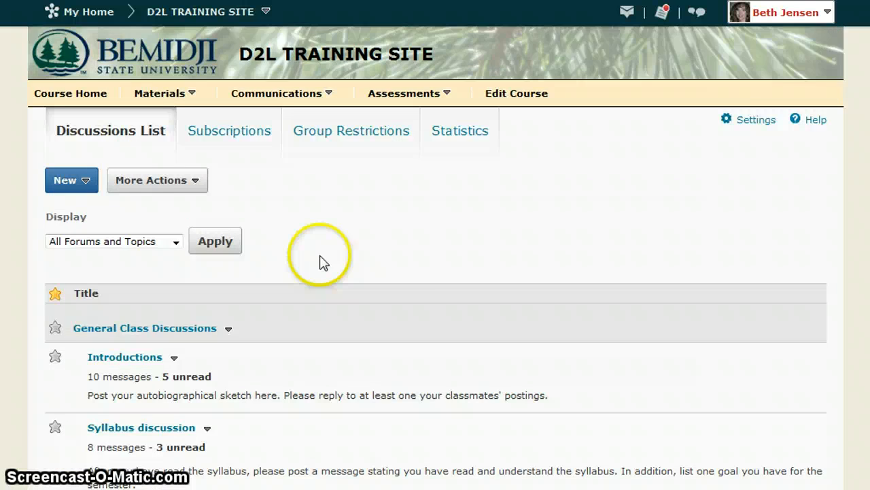
Step: Open the Question 1 topic under Week 2 Discussions and look over the form for composing a message, cancelling it without posting
scroll(320, 262, down, 15)
scroll(321, 263, up, 10)
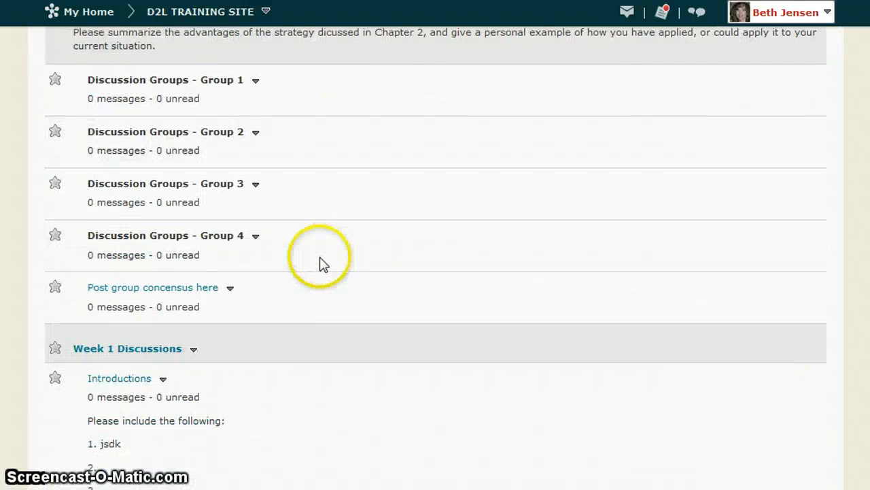
scroll(320, 262, down, 6)
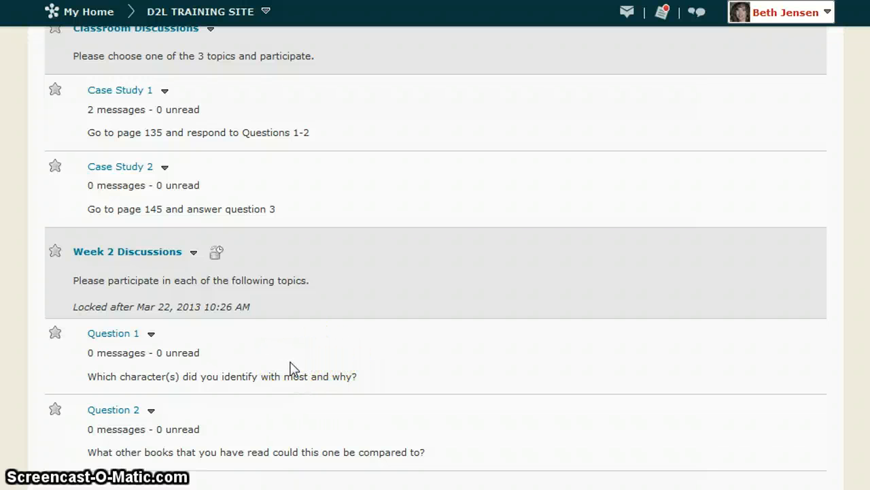
click(111, 337)
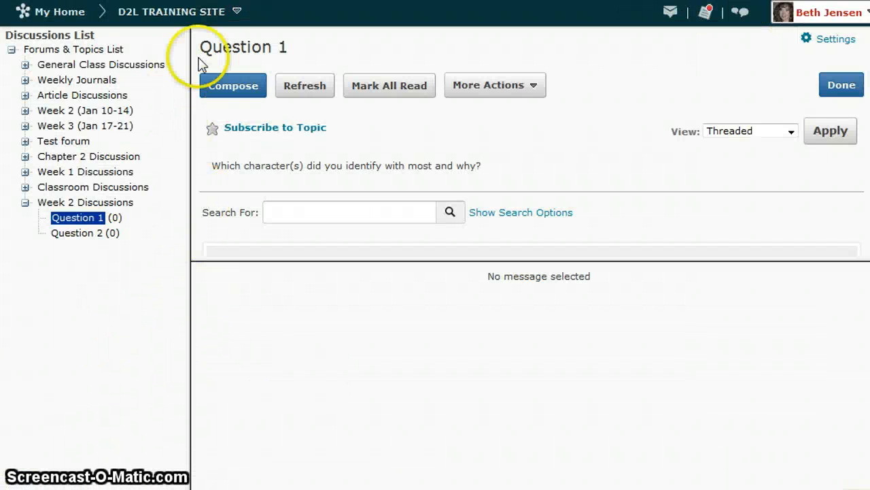
click(229, 91)
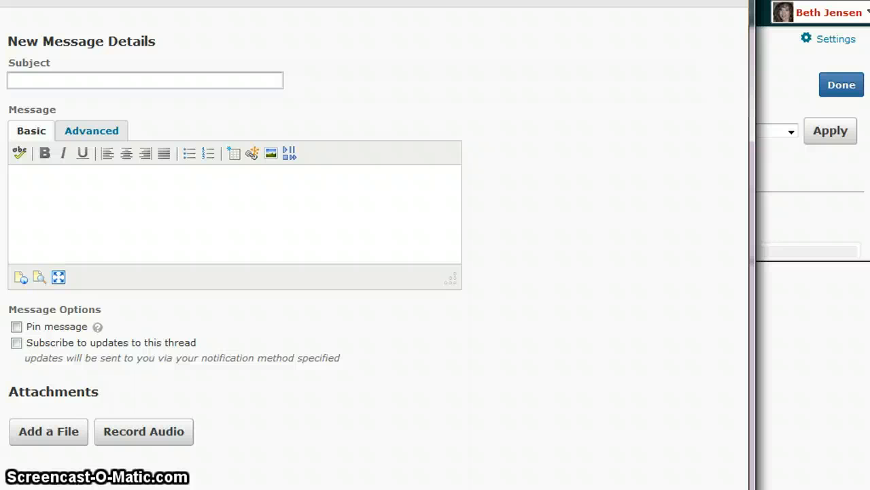
click(45, 79)
click(51, 204)
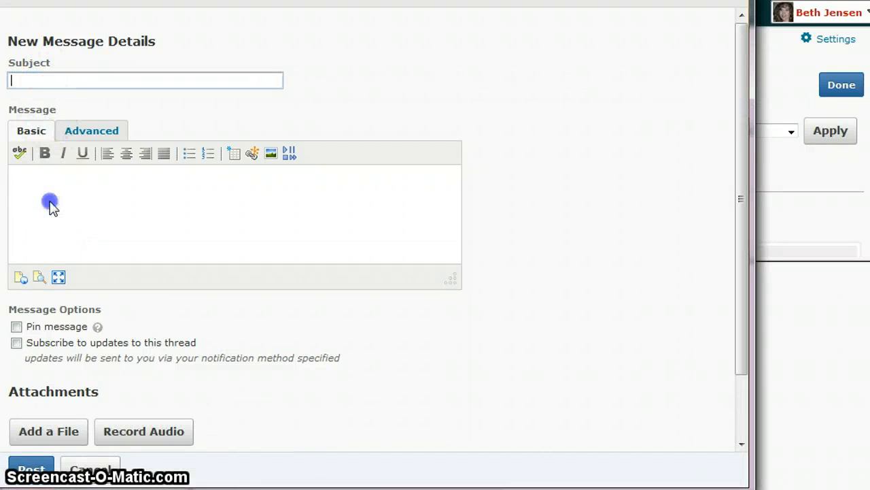
scroll(204, 337, down, 2)
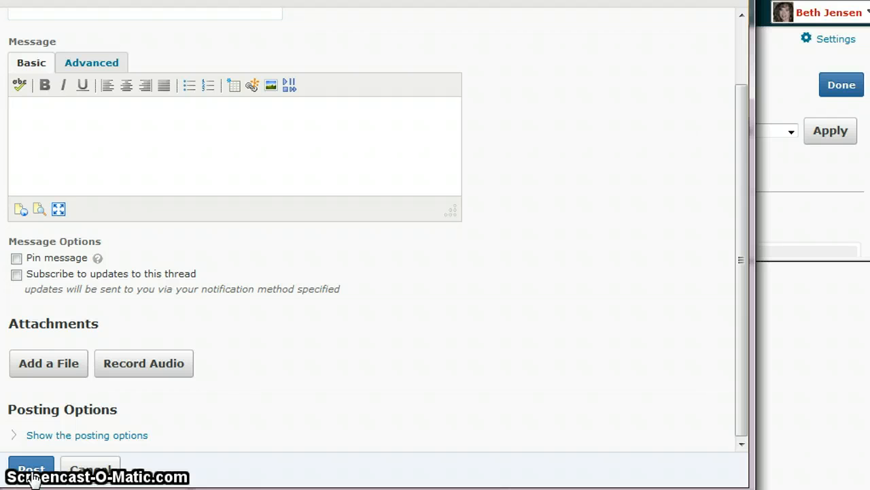
click(104, 472)
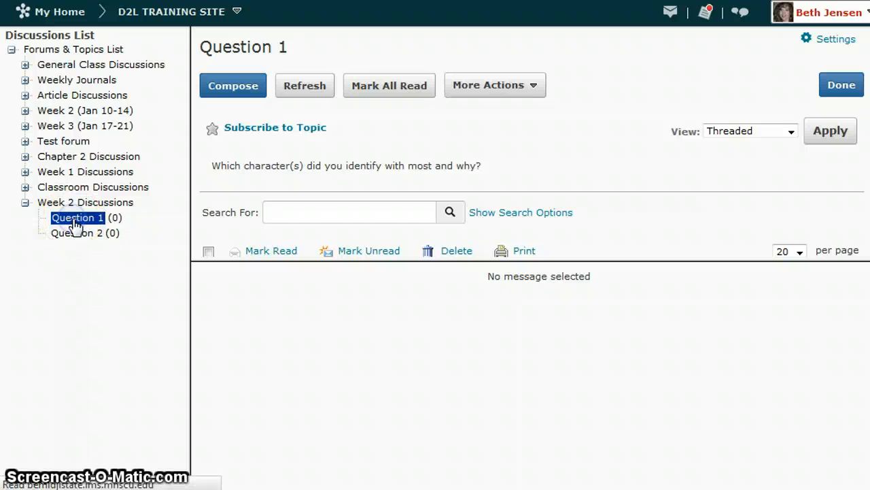
Step: Open the "Sample Message" post in the Question 1 topic and read its text
scroll(369, 166, down, 3)
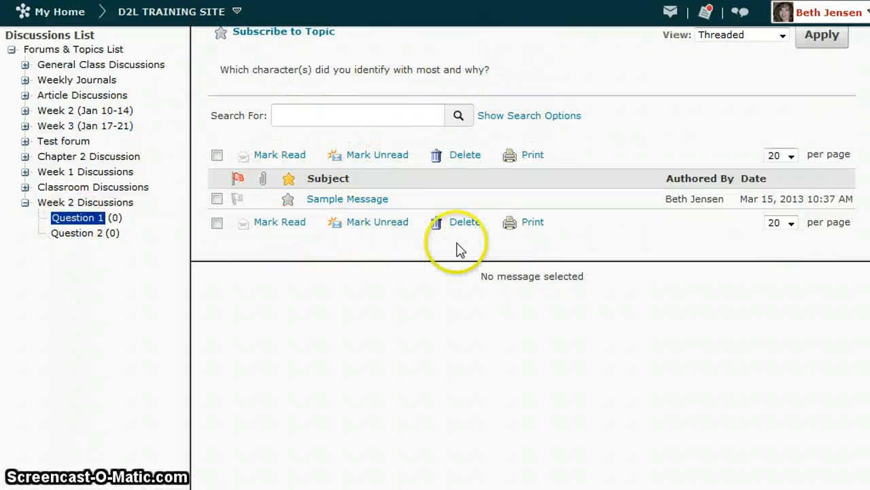
click(338, 200)
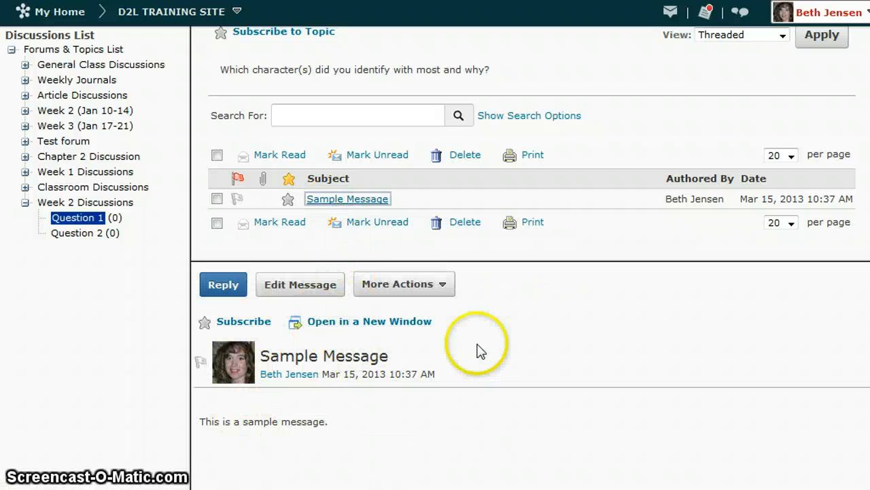
drag(198, 418, 335, 427)
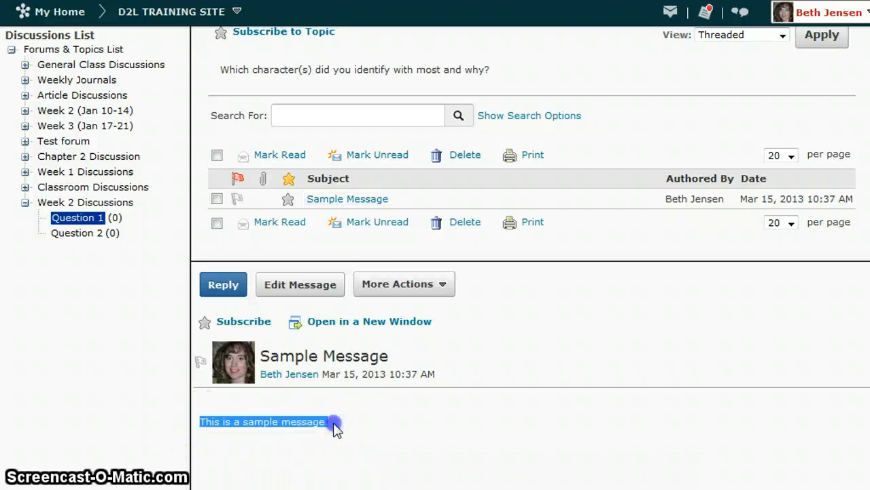
click(344, 427)
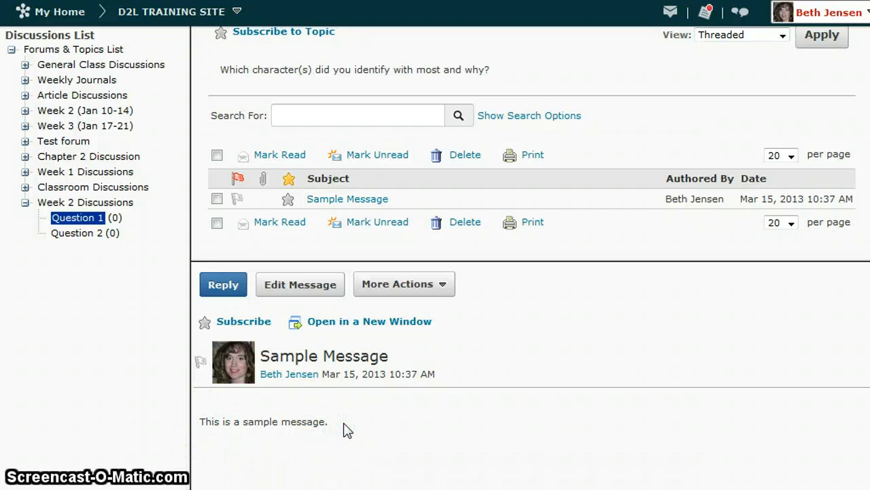
Step: Post a reply to the sample message reading "Good point.", keeping the original message text below it
click(228, 288)
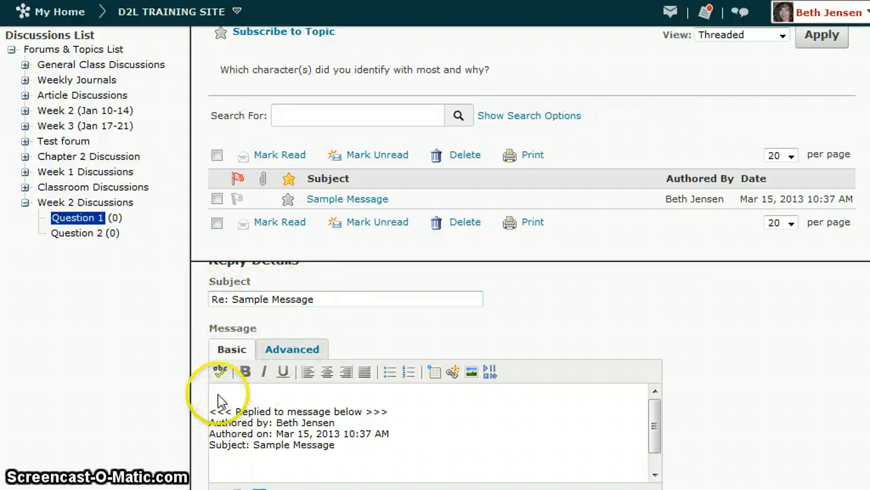
text(Good point.)
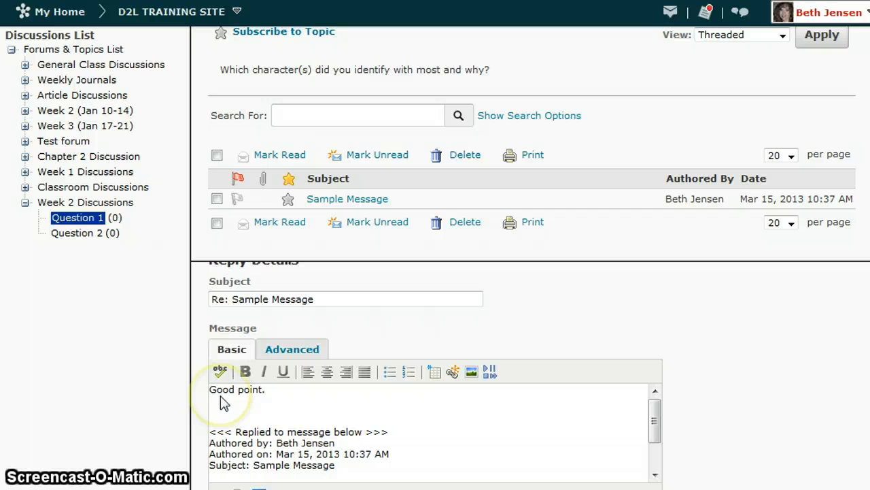
scroll(369, 394, down, 2)
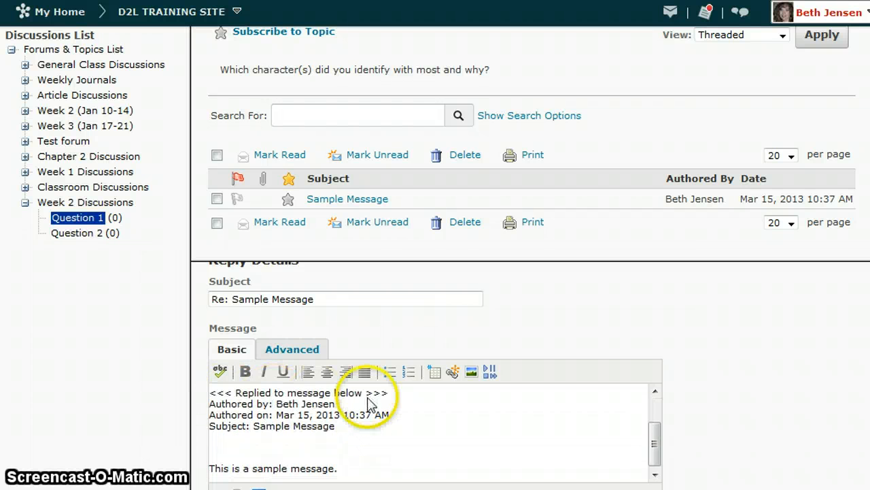
scroll(842, 377, down, 2)
scroll(841, 381, down, 3)
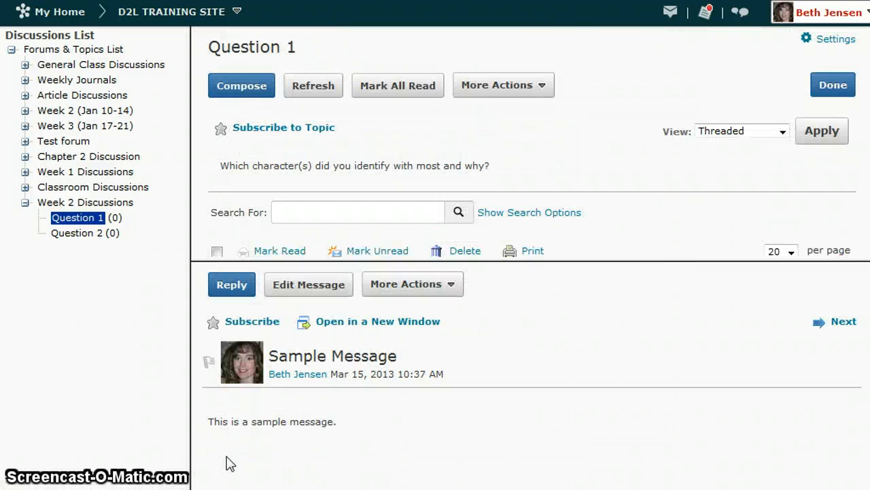
Step: Open the "Re: Sample Message" reply and post a further reply to it reading "another level"
scroll(469, 150, down, 3)
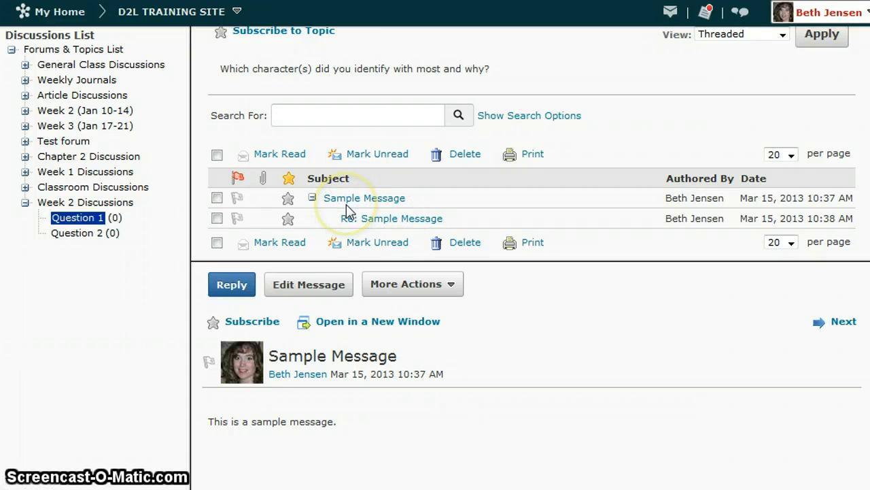
click(395, 219)
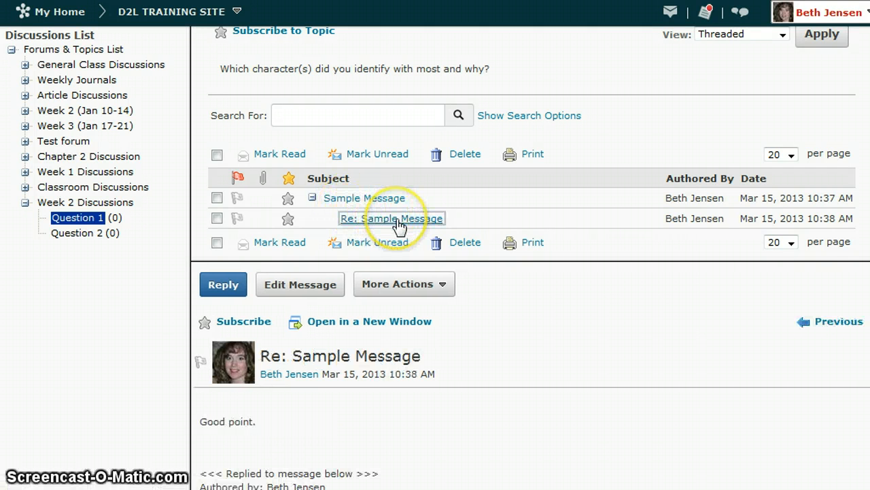
click(225, 286)
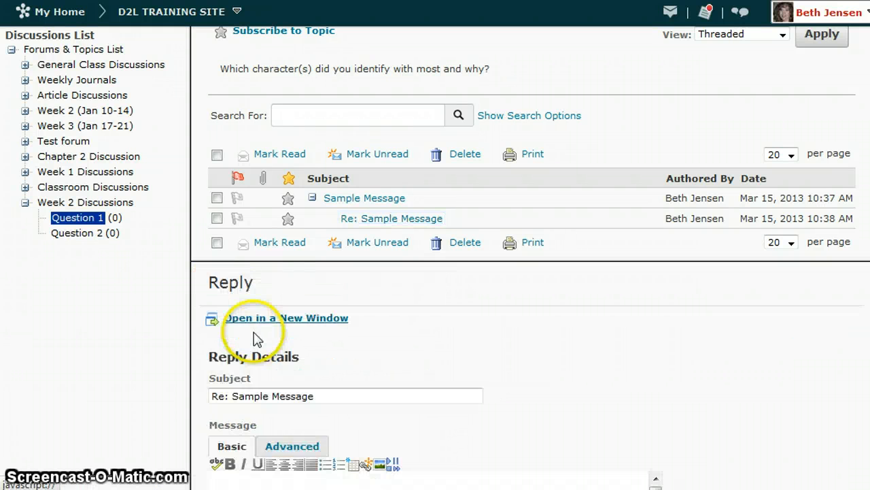
text(another level)
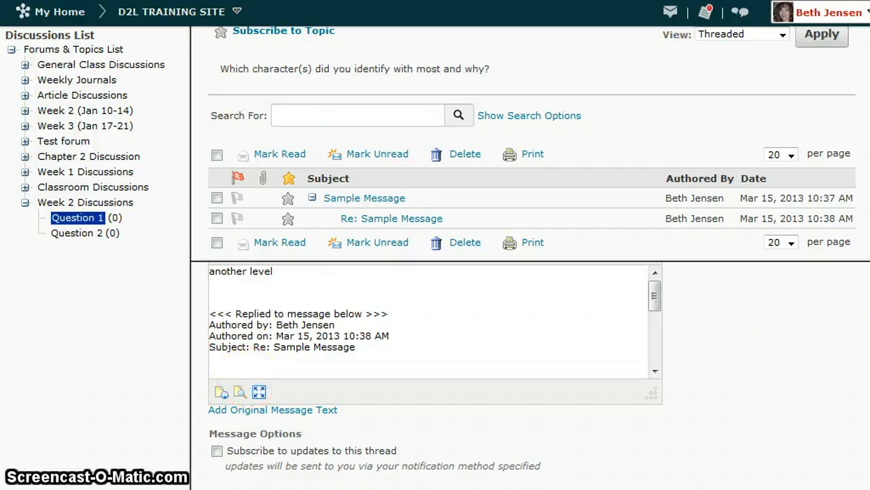
scroll(789, 387, down, 2)
scroll(787, 386, down, 1)
click(238, 462)
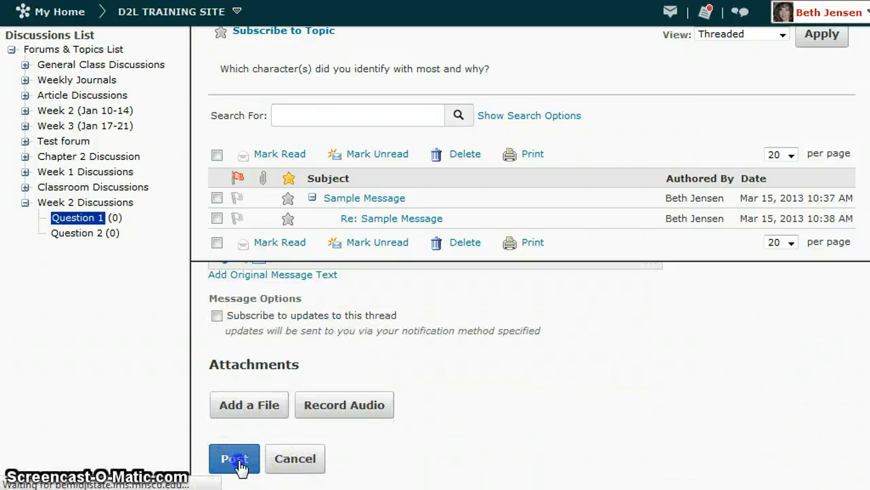
scroll(486, 175, down, 3)
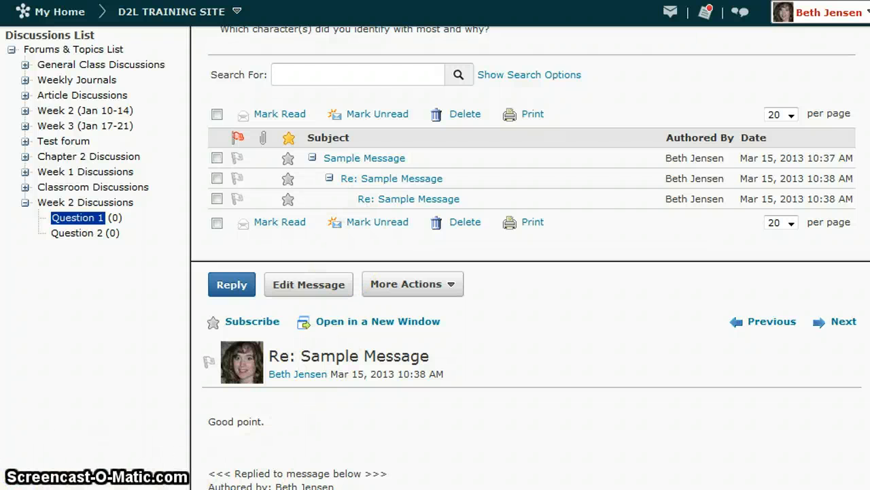
scroll(533, 145, up, 3)
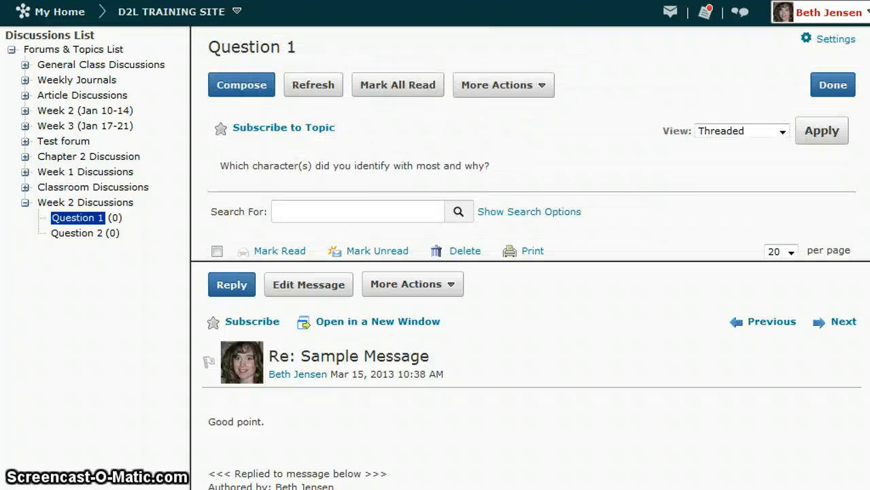
Step: Return to the course home page, open the unread discussion messages from the updates, and look through the discussions list for topics with unread posts
click(161, 21)
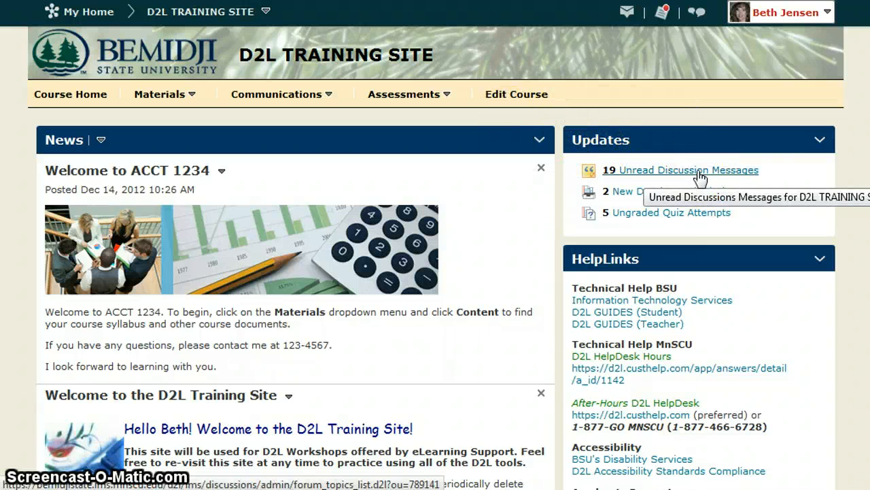
click(627, 175)
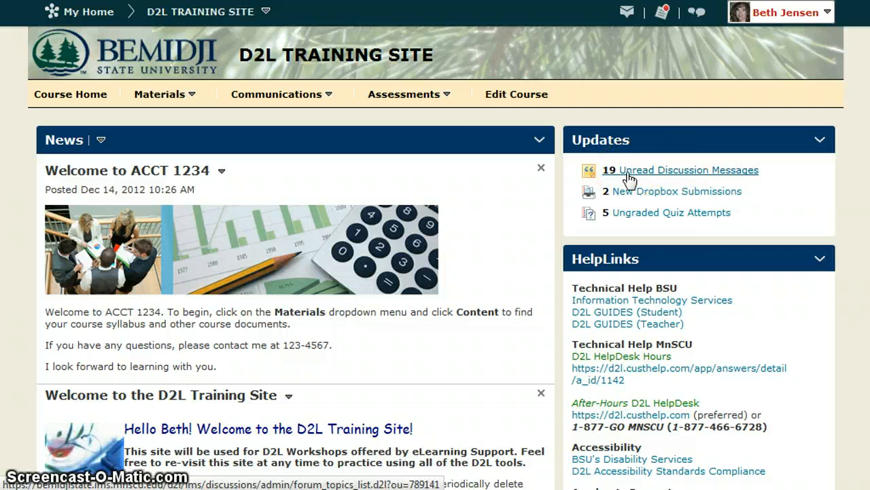
click(629, 175)
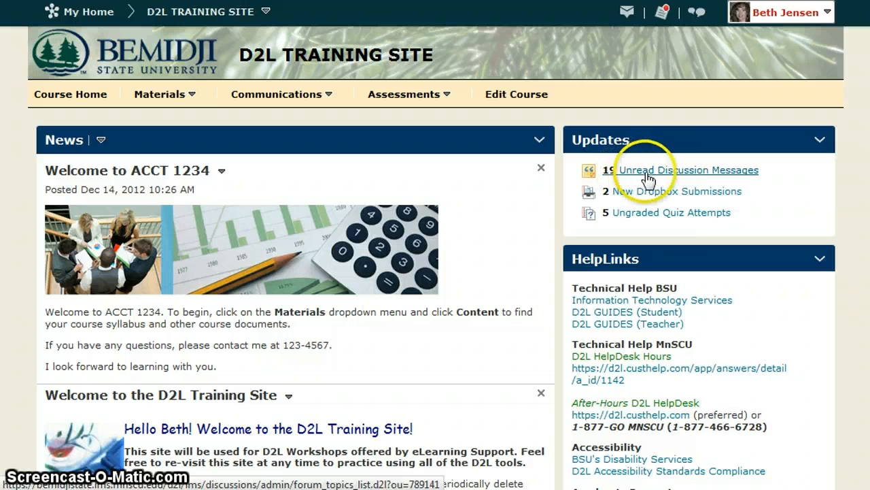
click(325, 108)
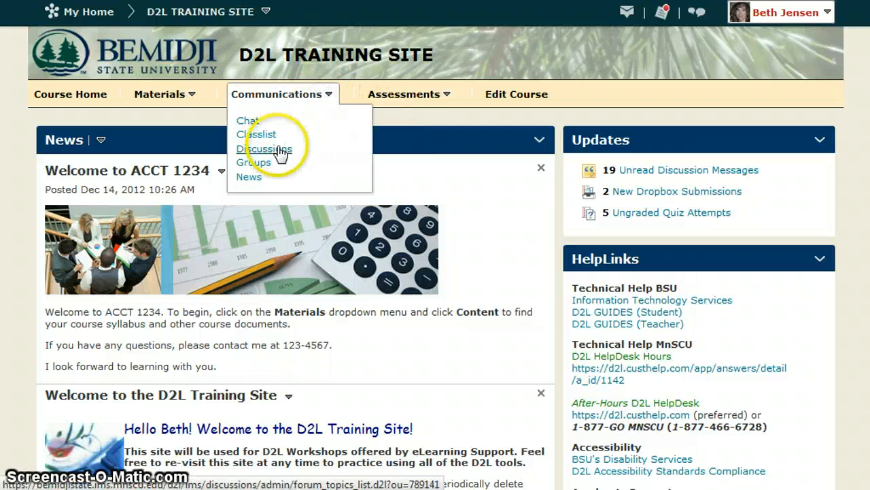
click(331, 95)
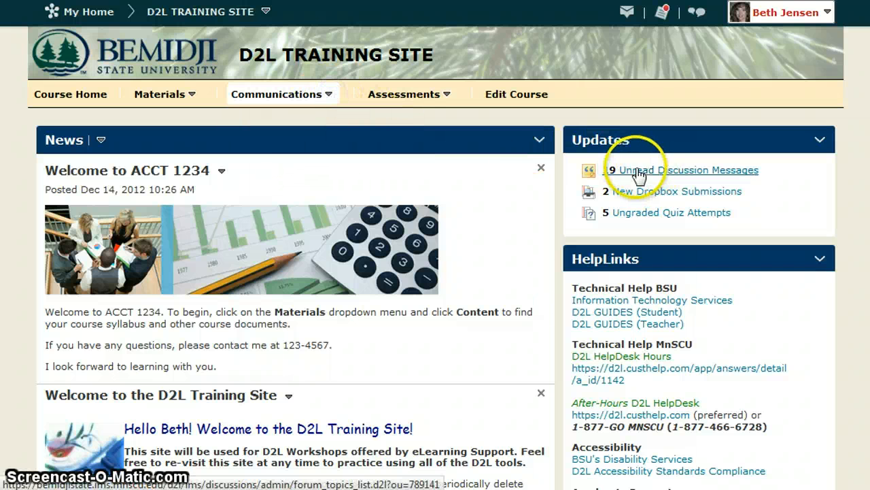
click(658, 171)
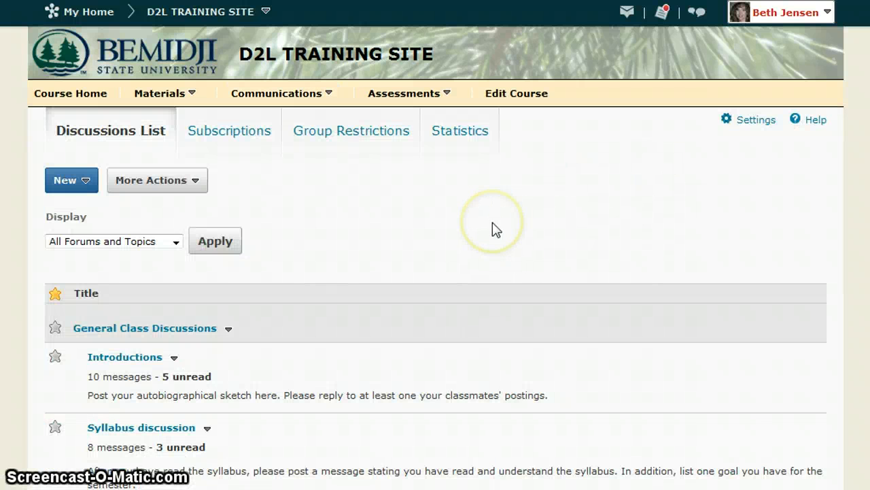
scroll(495, 229, down, 3)
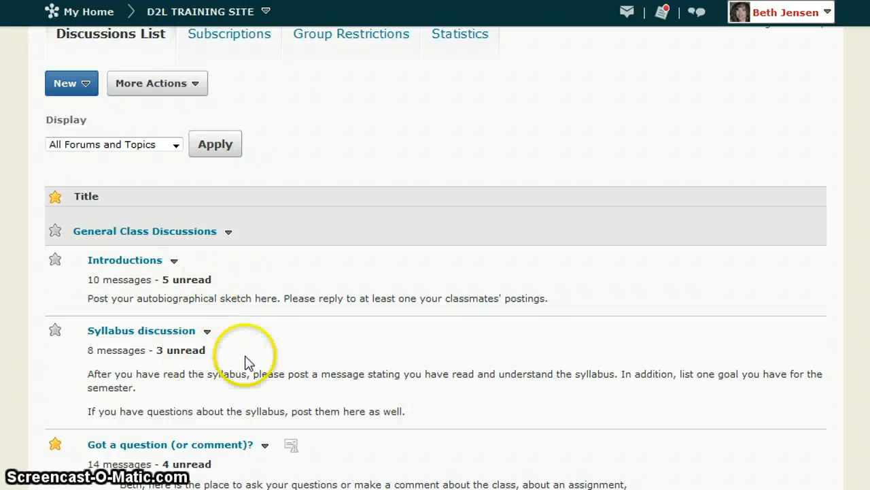
scroll(433, 350, down, 12)
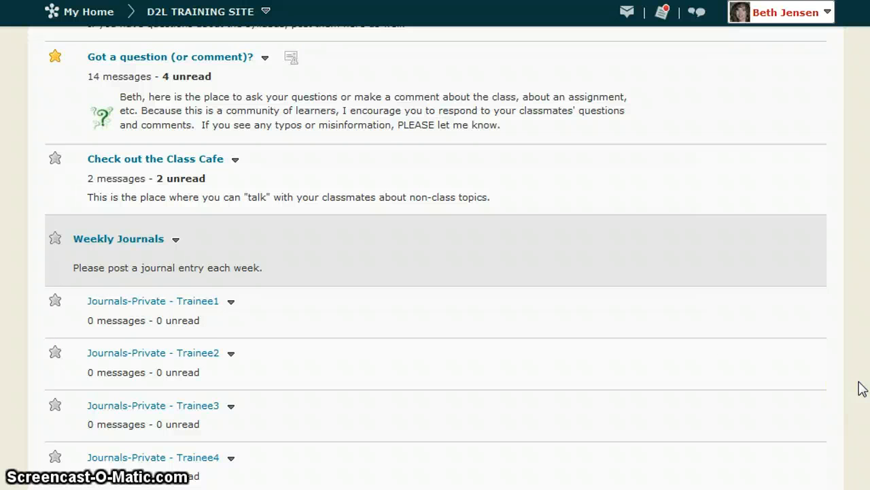
scroll(863, 388, up, 12)
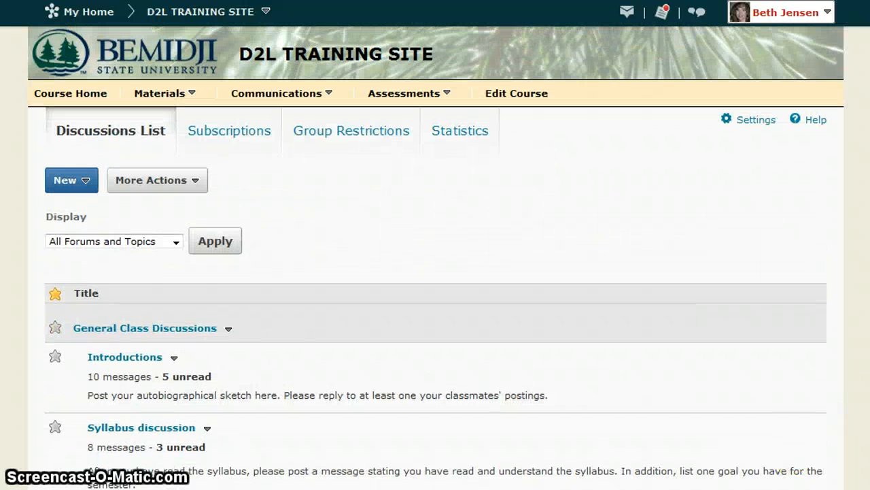